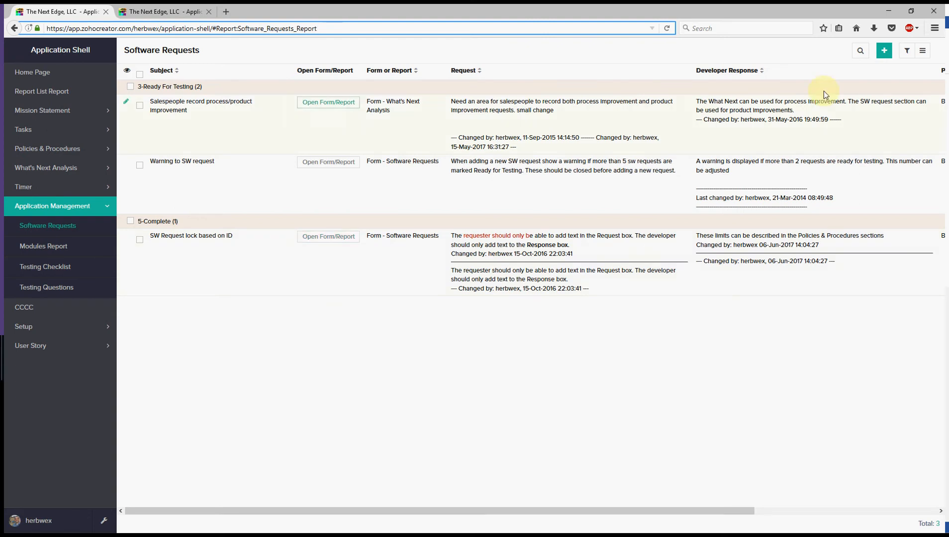
- Start a new software request with the subject "On Employee form add the hire date"
click(884, 52)
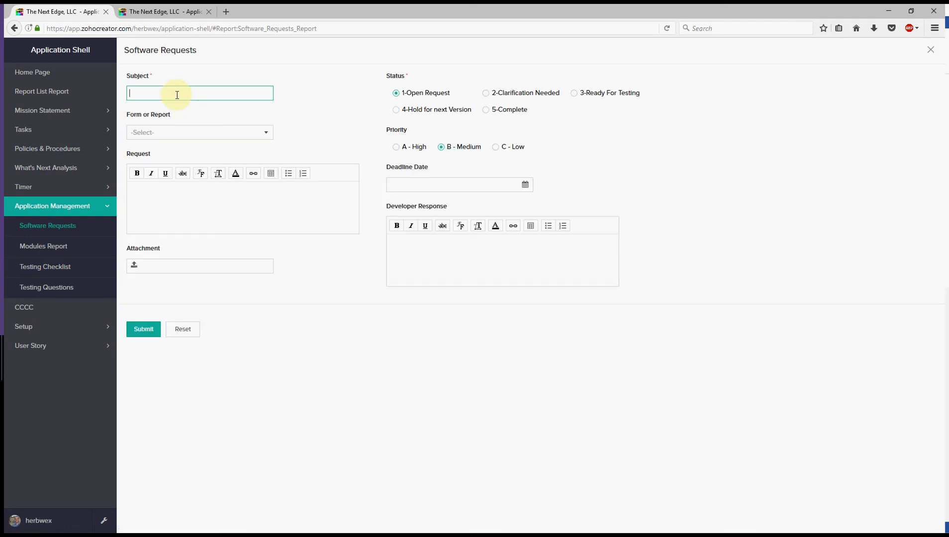
click(177, 95)
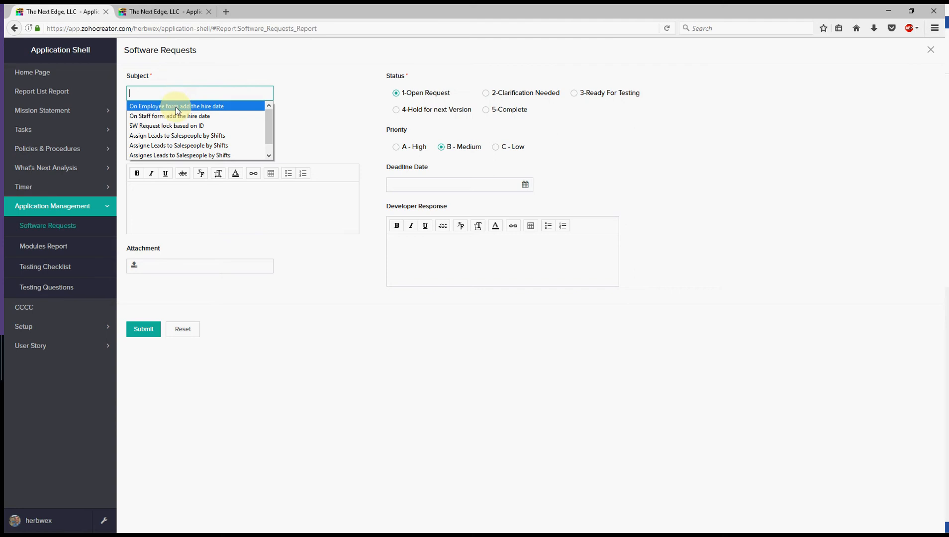
click(175, 107)
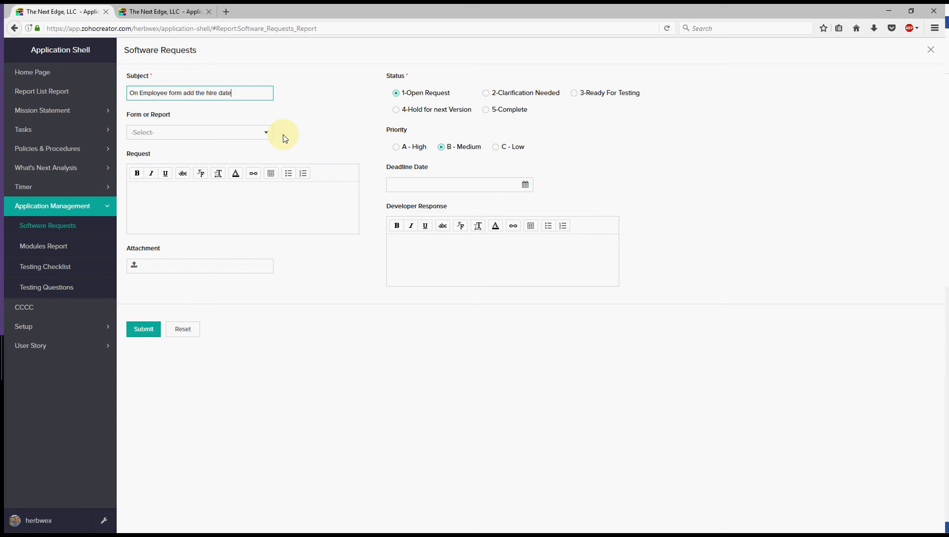
- Set the request's Form or Report to "Form - Staff"
click(248, 133)
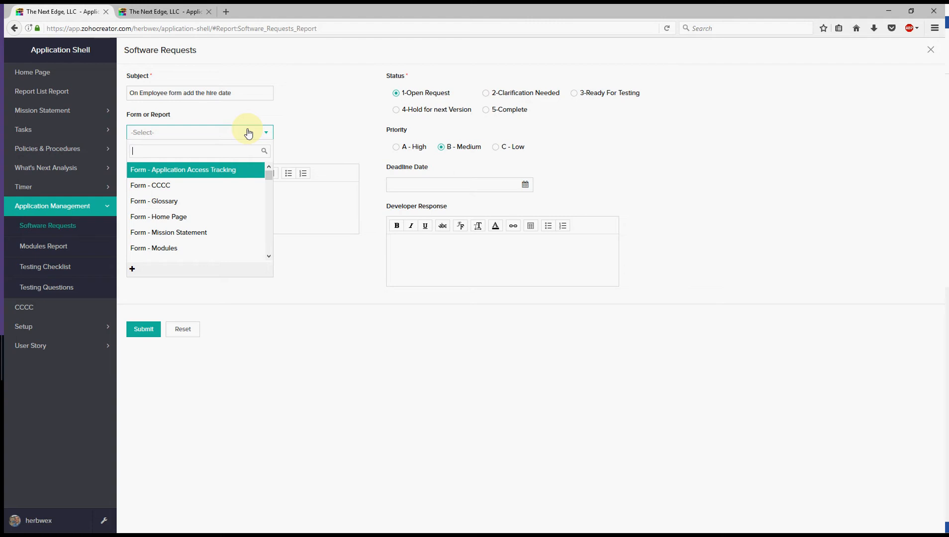
text(emp)
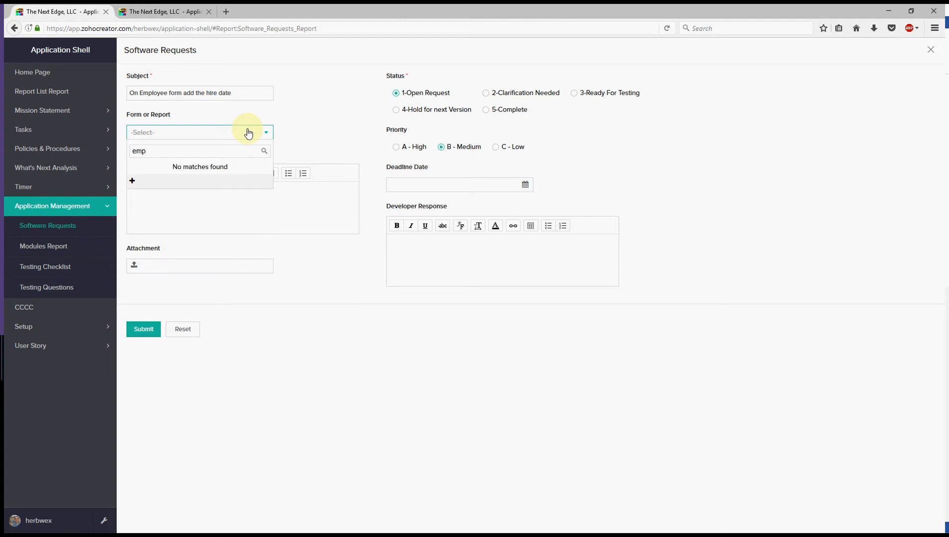
key(BackSpace)
key(BackSpace)
key(BackSpace)
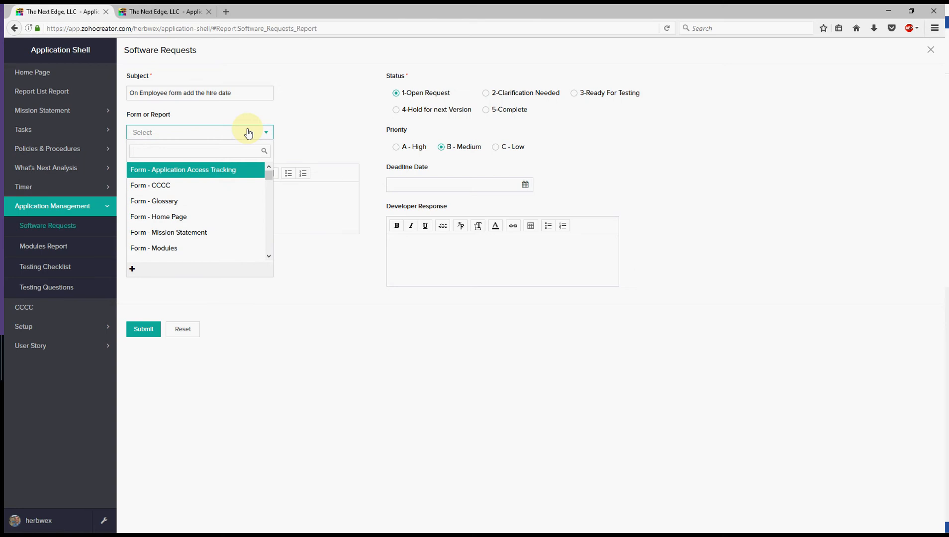
text(staf)
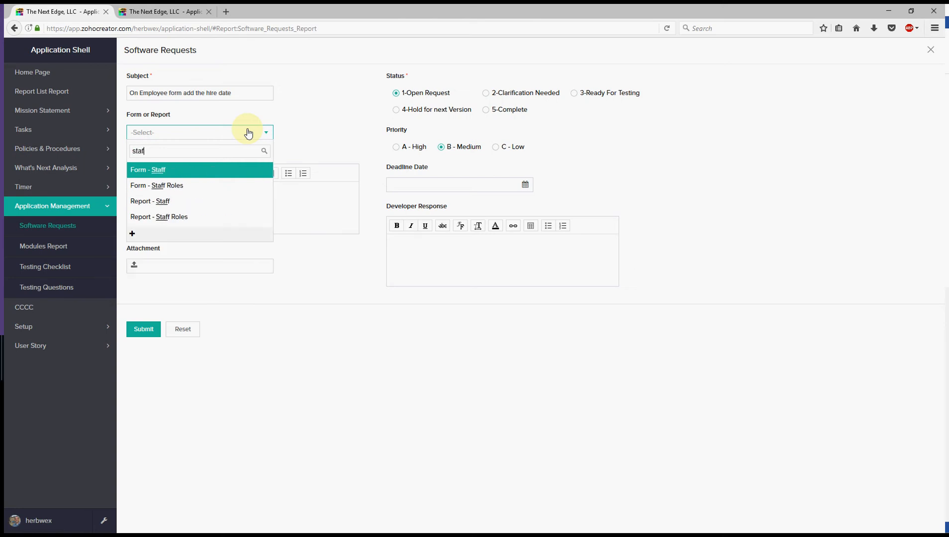
click(190, 174)
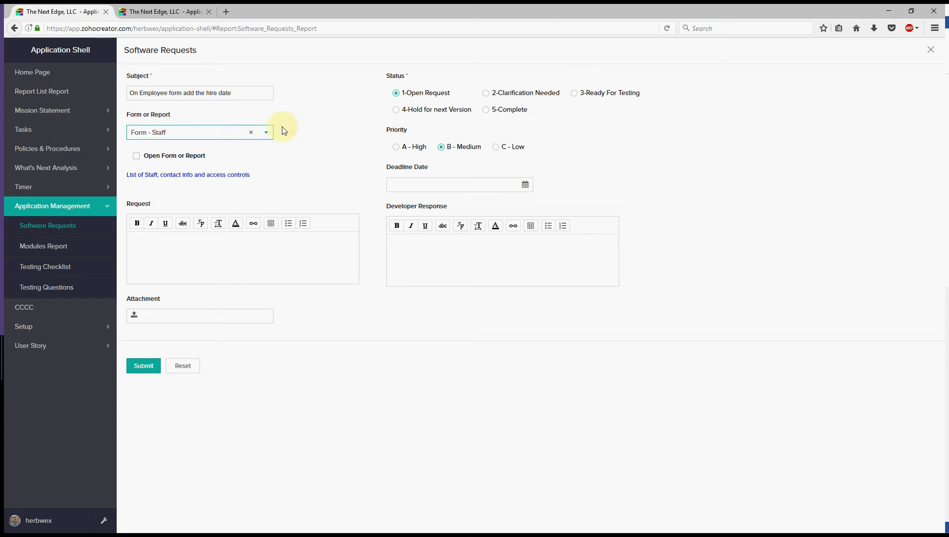
- Change the subject to "On Staff form add the hire date" and enter the request text "On the Staff form add the hire date"
click(130, 97)
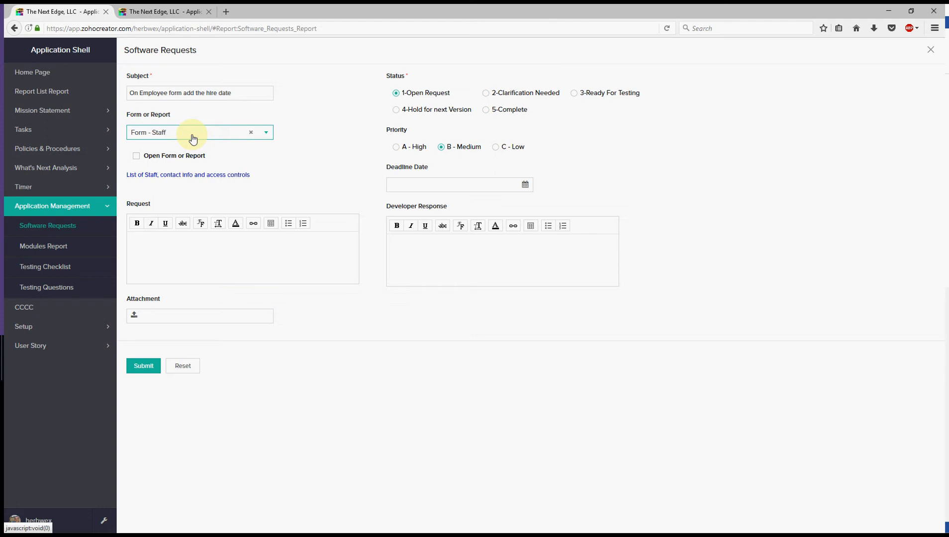
click(151, 93)
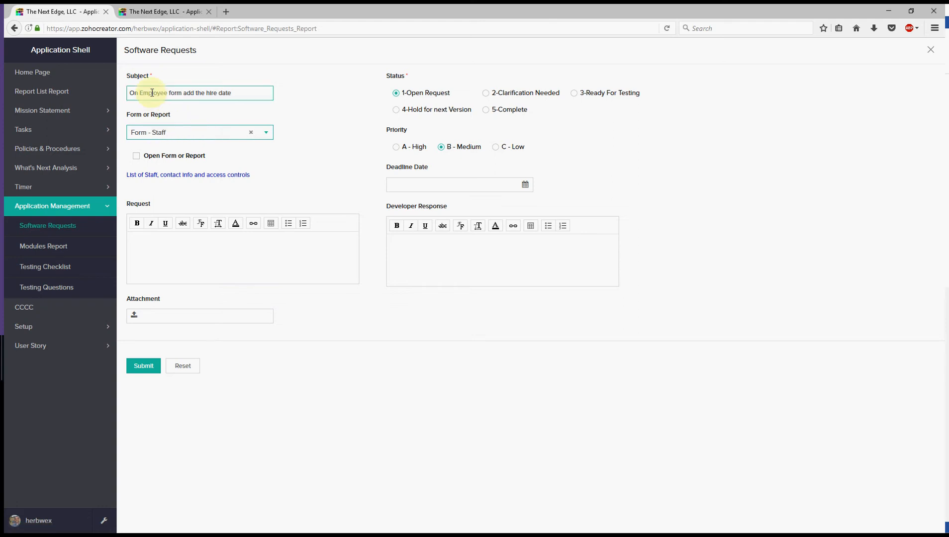
double_click(152, 92)
text(Staff)
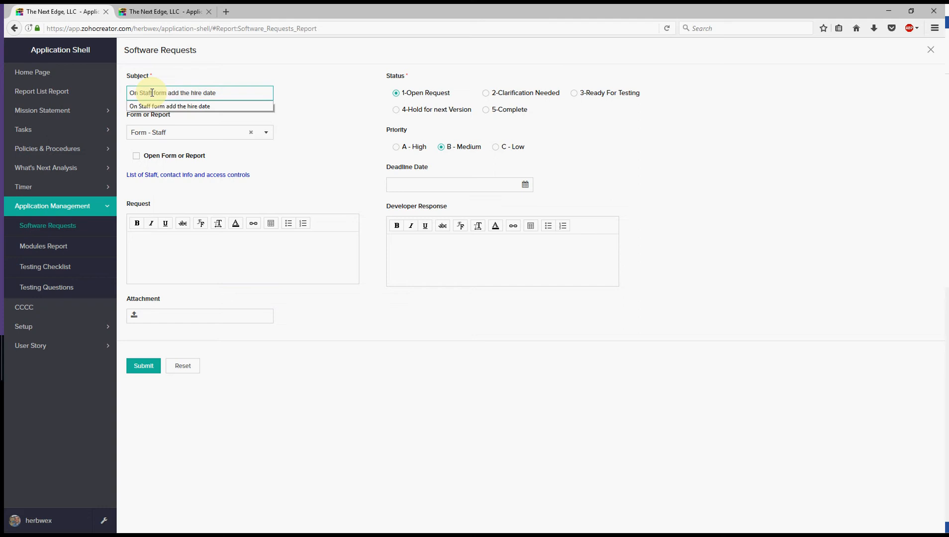
click(296, 102)
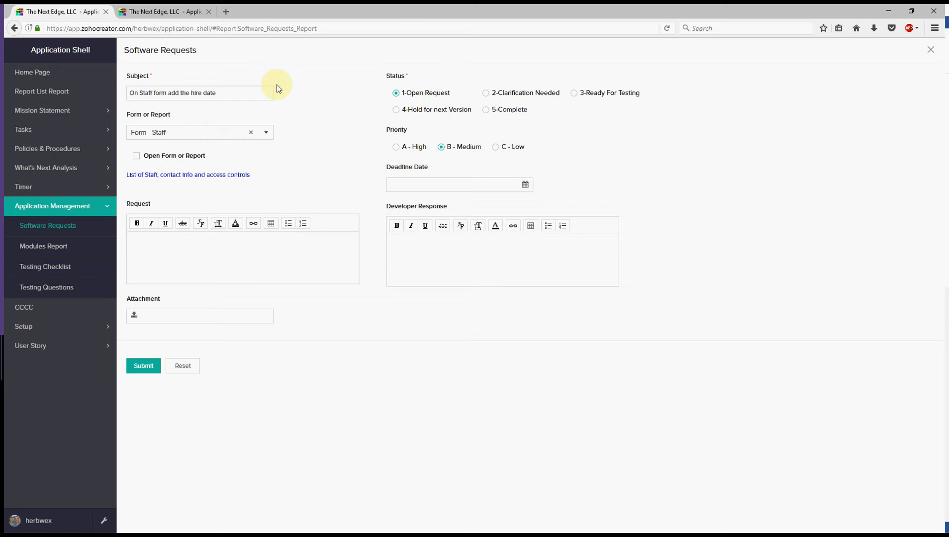
click(155, 255)
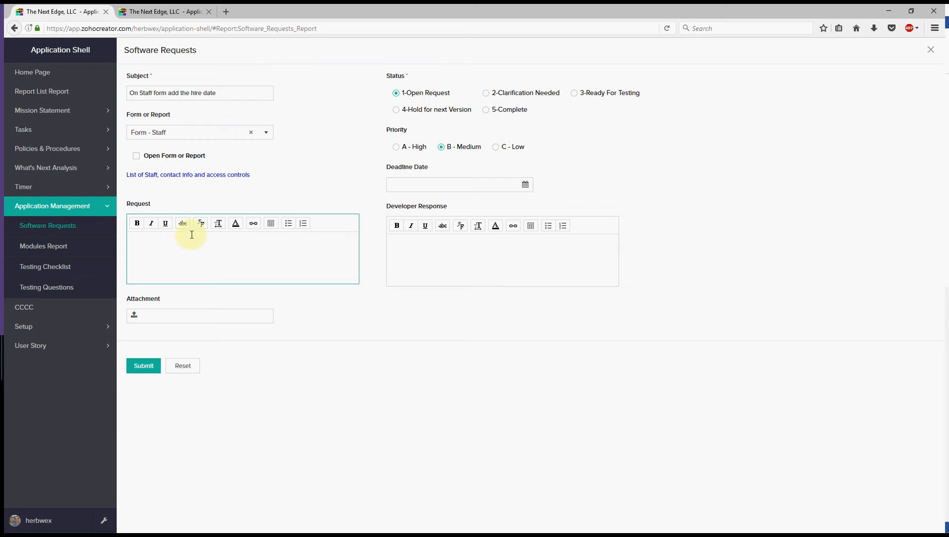
text(On the Staff form add the hire date)
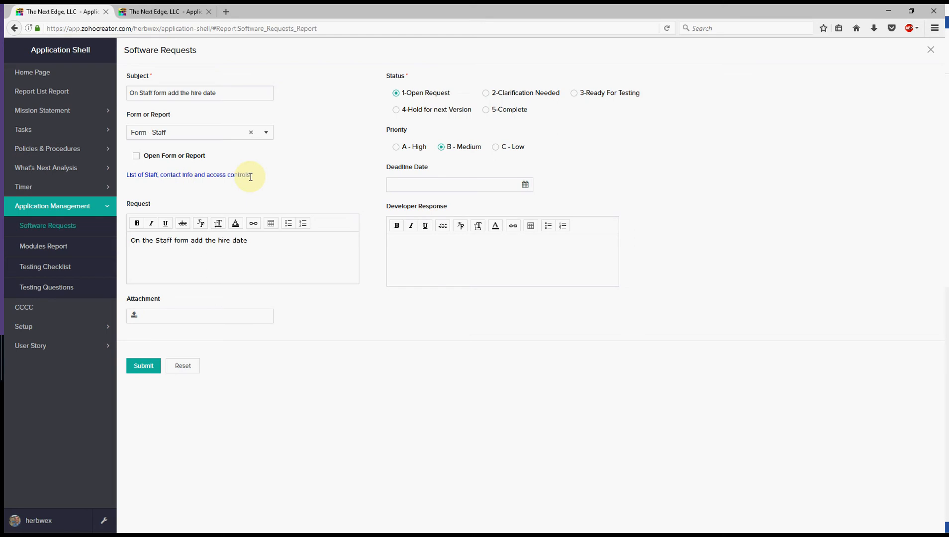
- Switch the Form or Report to "Form - Policies & Procedures" and set it back to "Form - Staff"
click(267, 133)
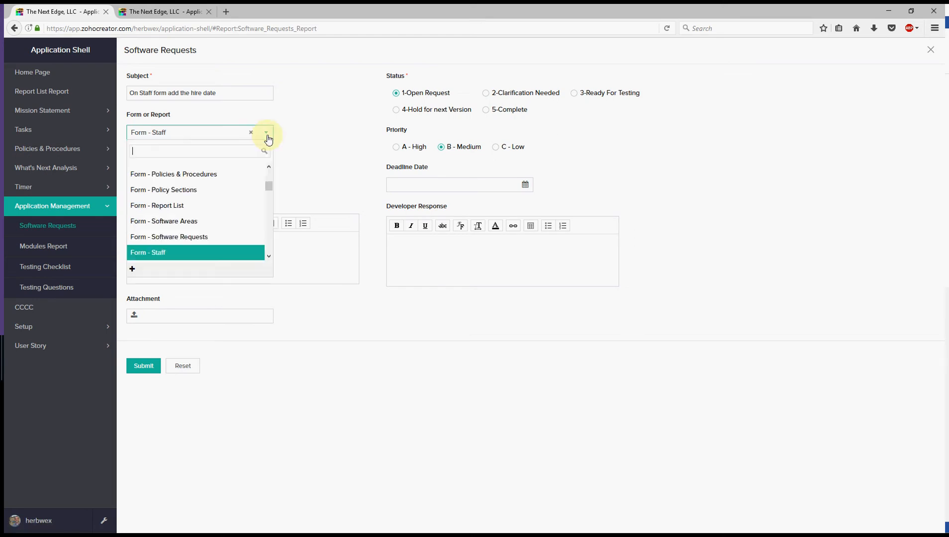
scroll(239, 174, up, 1)
click(230, 183)
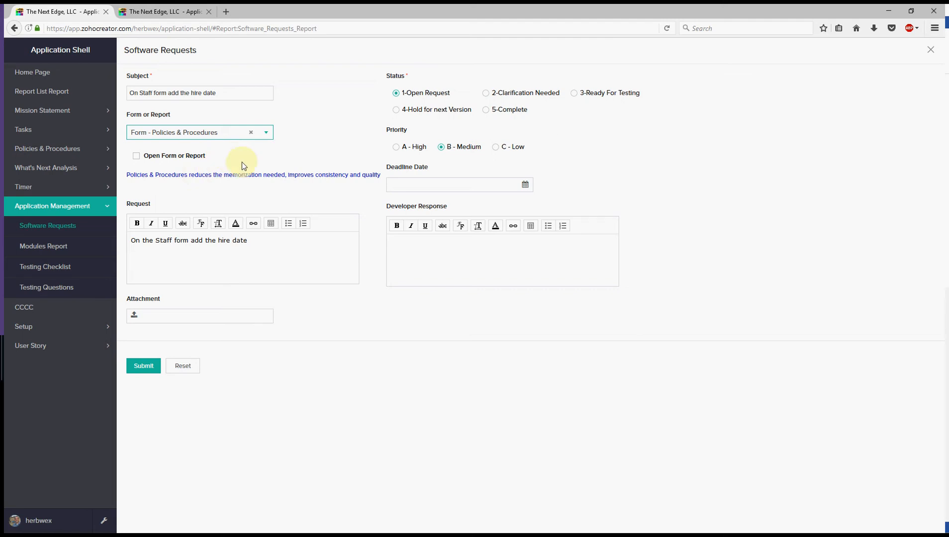
click(232, 133)
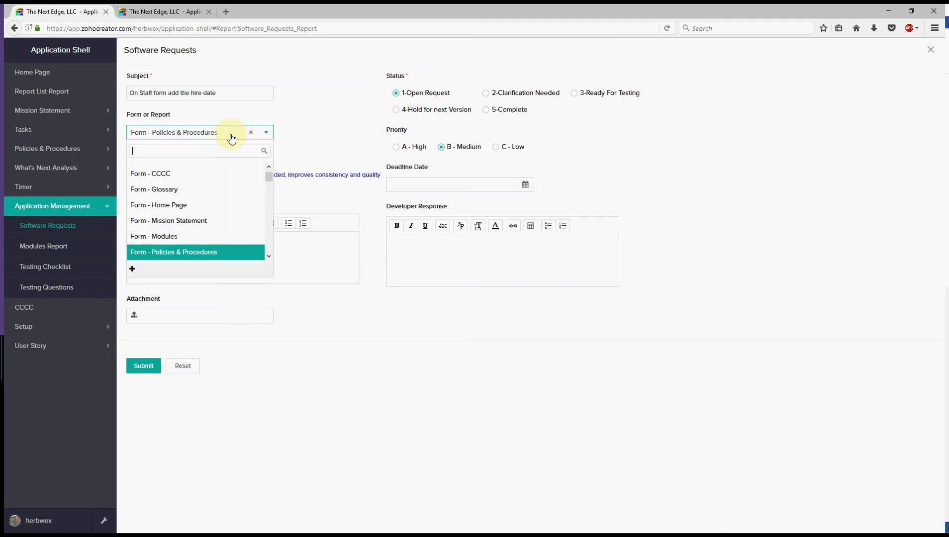
text(st)
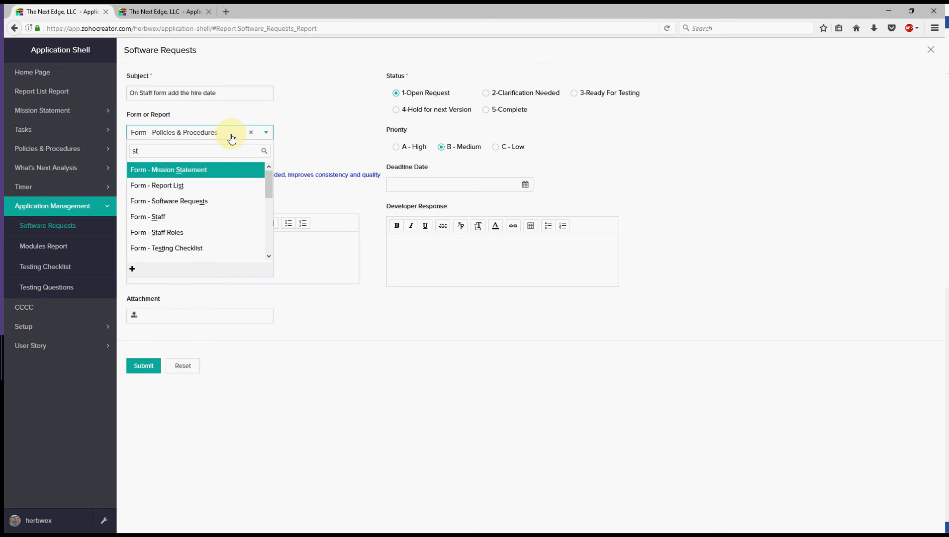
text(aff)
click(183, 168)
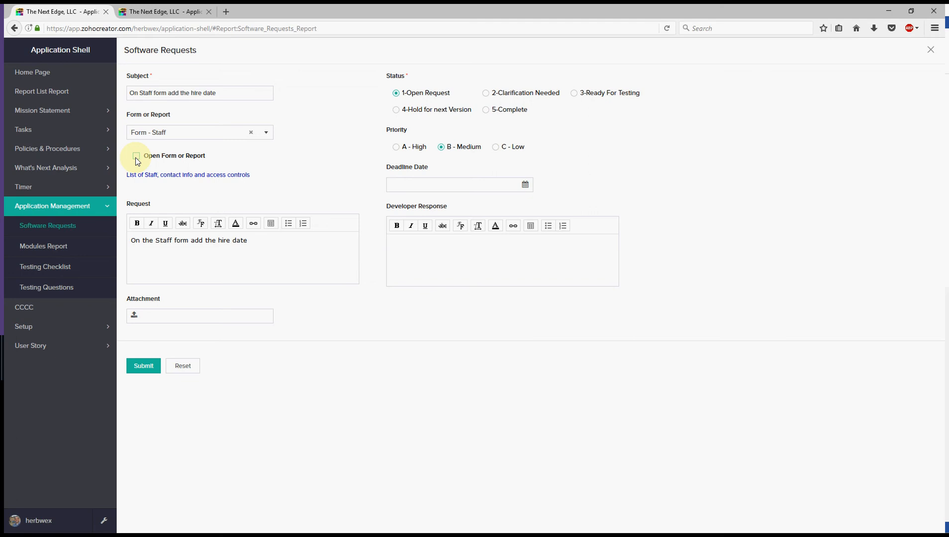
- Open the Staff form from the request to view its fields, and close its window
click(137, 158)
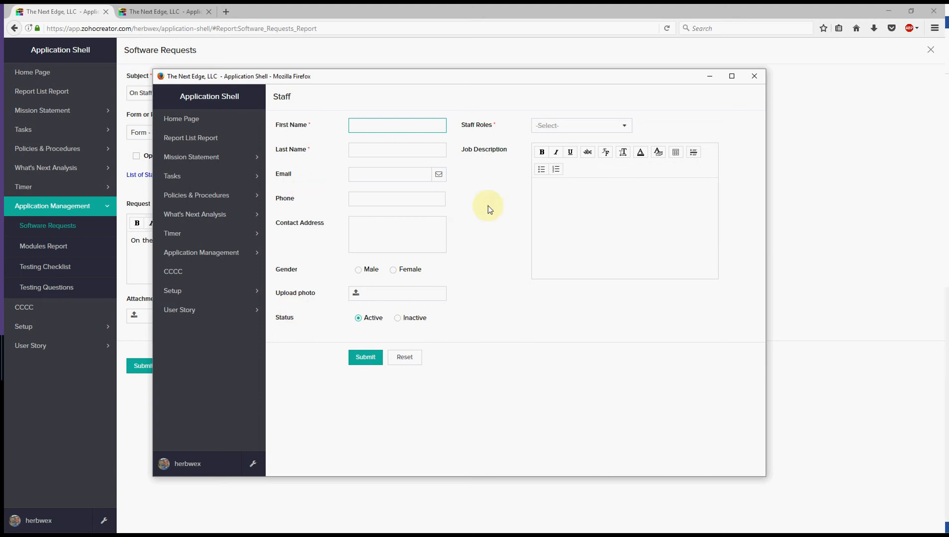
drag(387, 81, 418, 89)
click(785, 83)
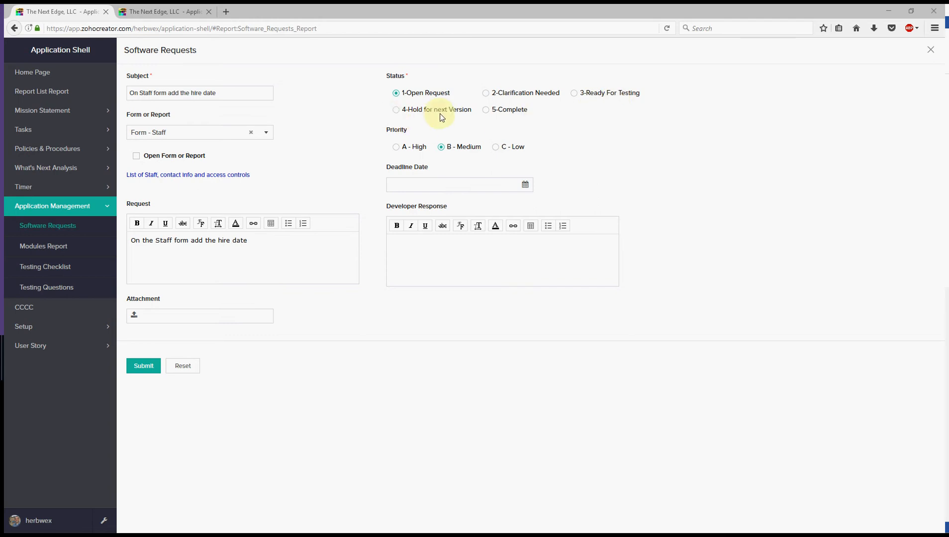
- Submit the new software request about the hire date
mouse_move(441, 117)
click(427, 184)
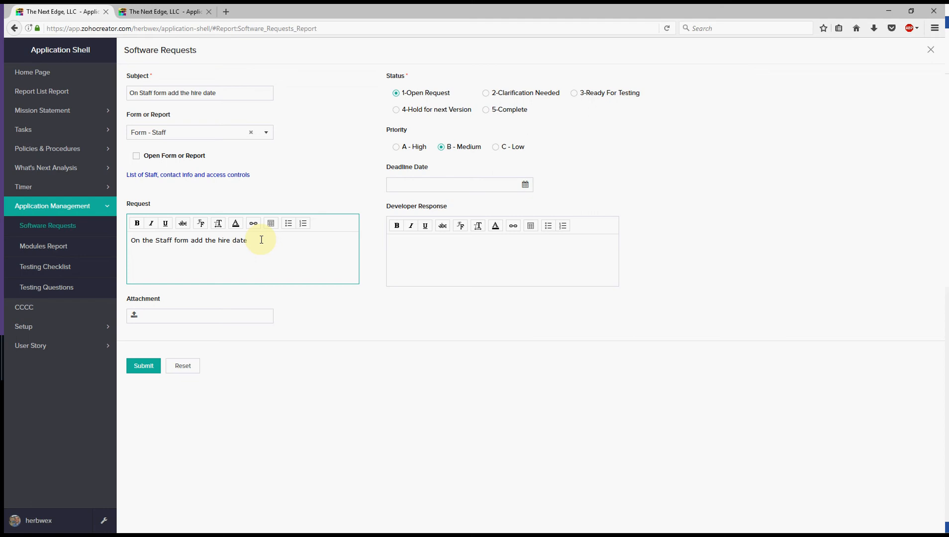
click(143, 366)
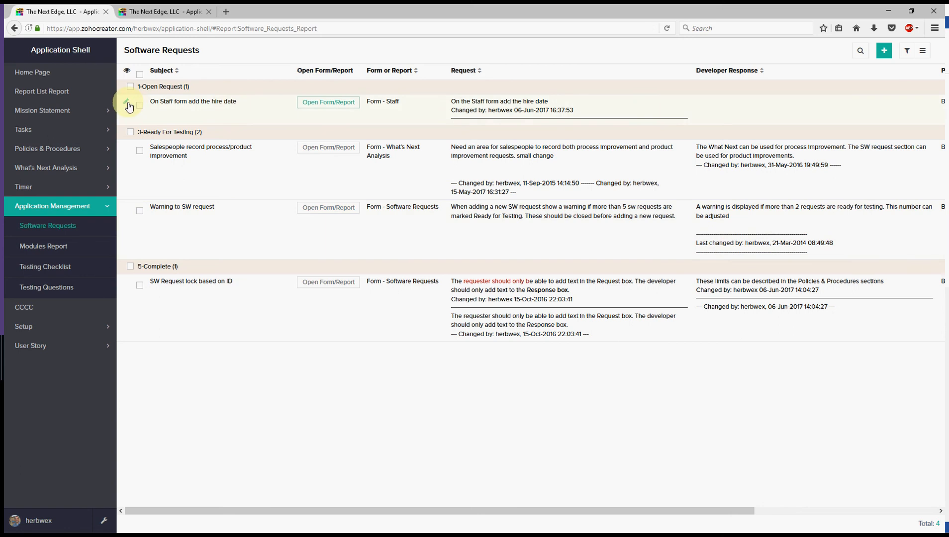
- Edit the hire date request and enter "Do you also want a termination date" as the developer response
click(127, 105)
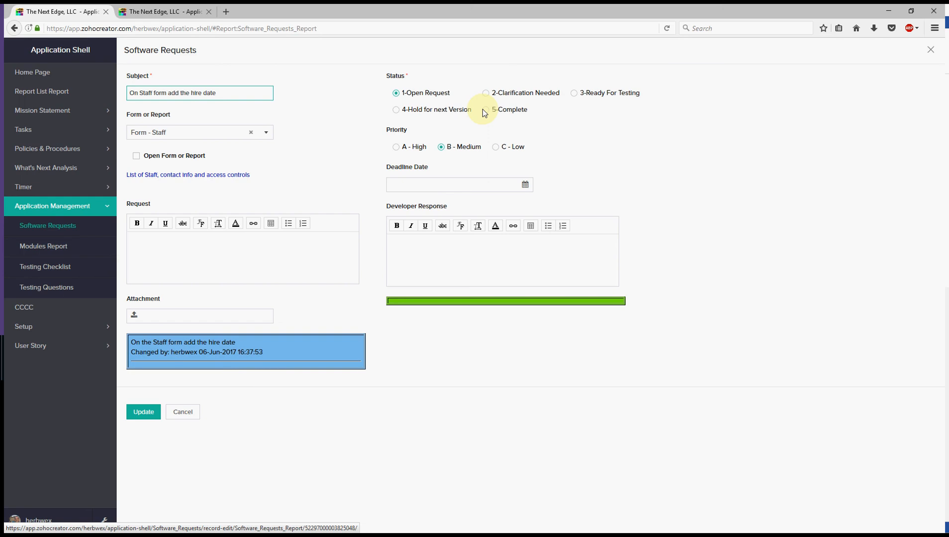
click(209, 249)
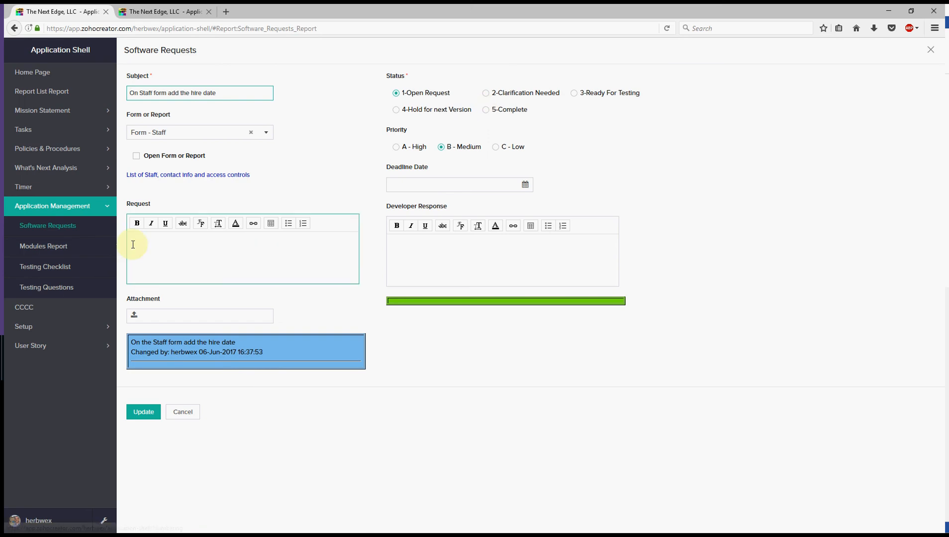
click(164, 341)
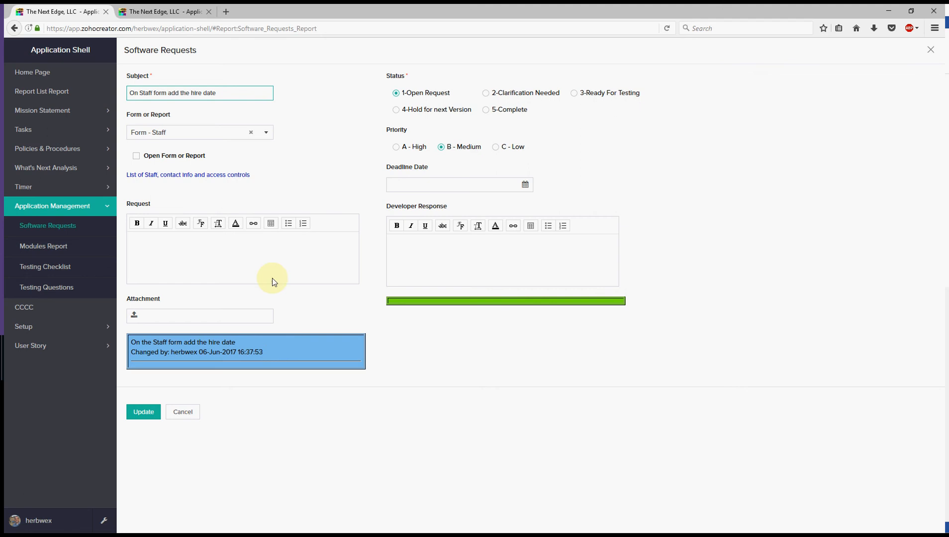
click(405, 246)
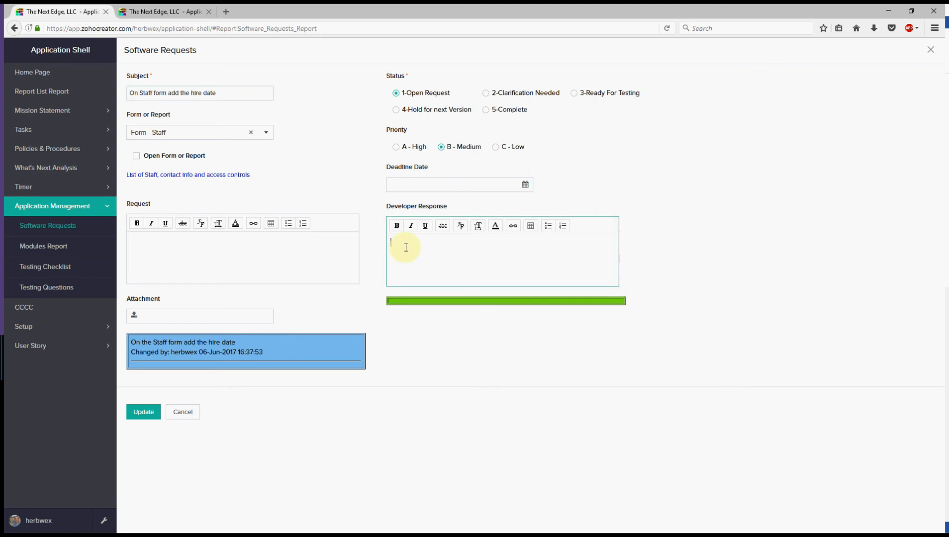
text(Do you also want a terminateion date)
click(465, 243)
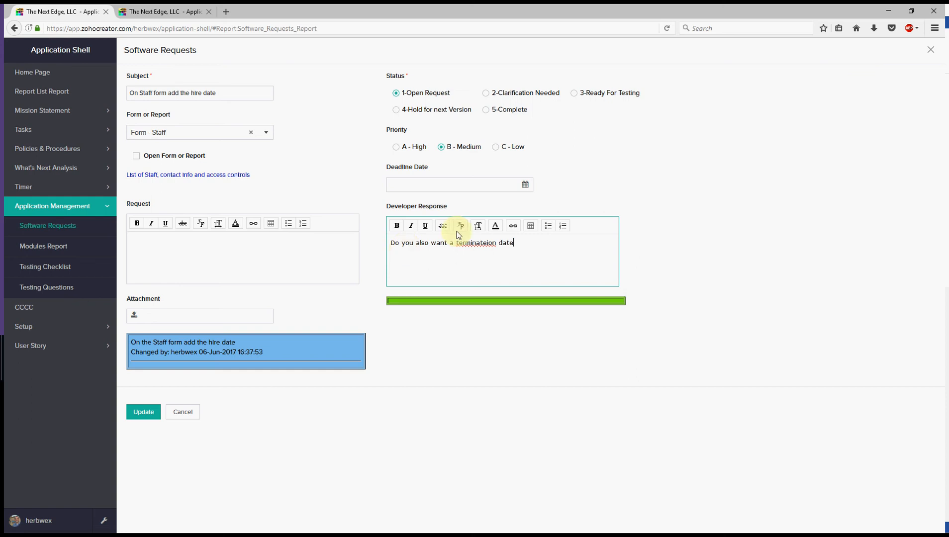
right_click(482, 243)
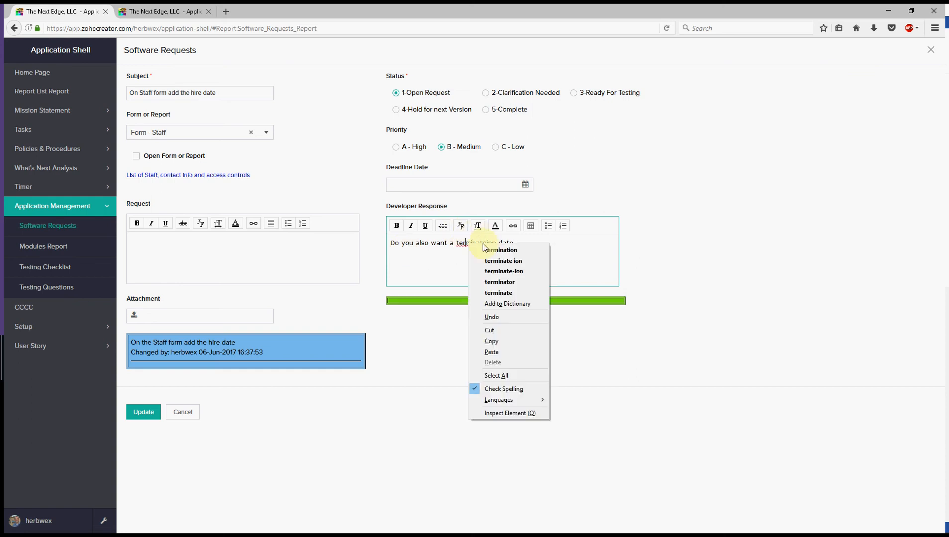
click(481, 250)
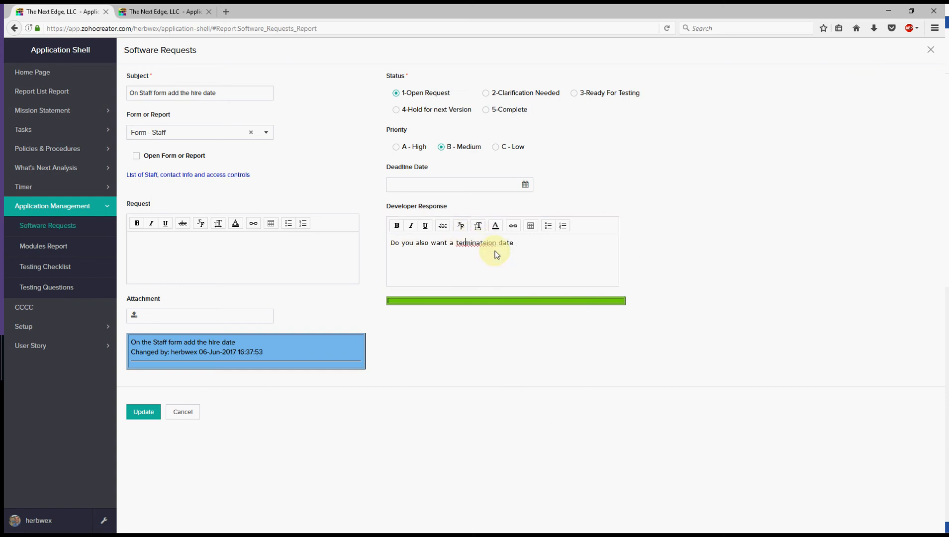
- Set the request's status to "2-Clarification Needed" and save the update
click(486, 93)
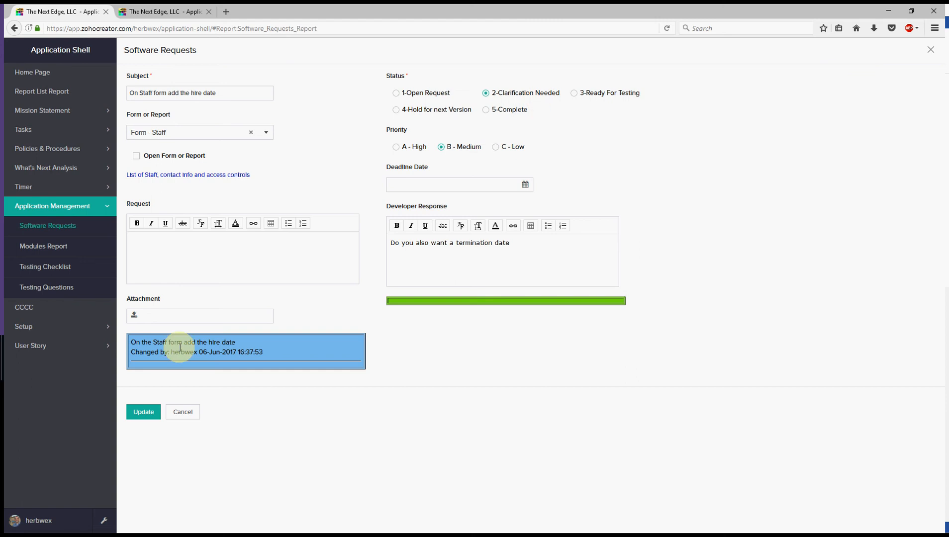
click(145, 414)
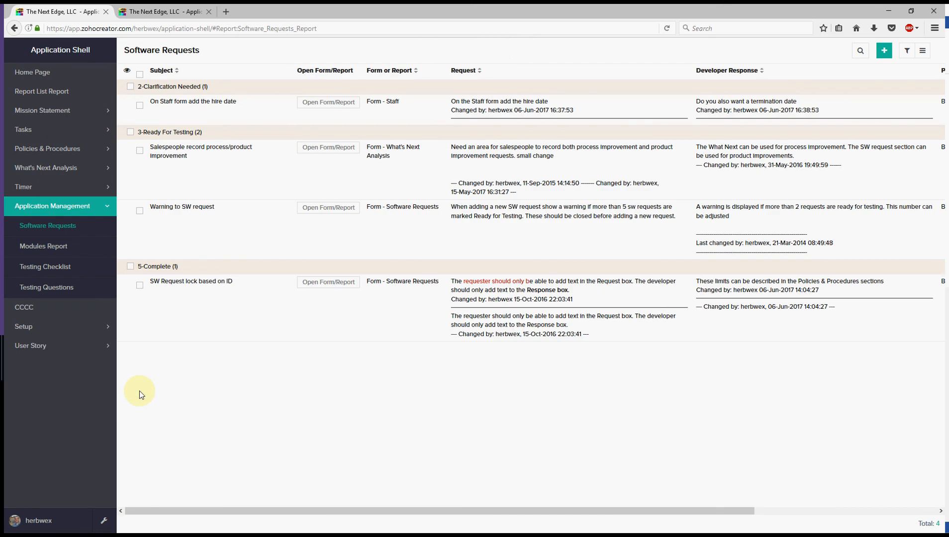
- Edit the hire date request and enter the request text "Yes add the termination date. When a date is entered change the Staff Status to Inactive."
click(127, 106)
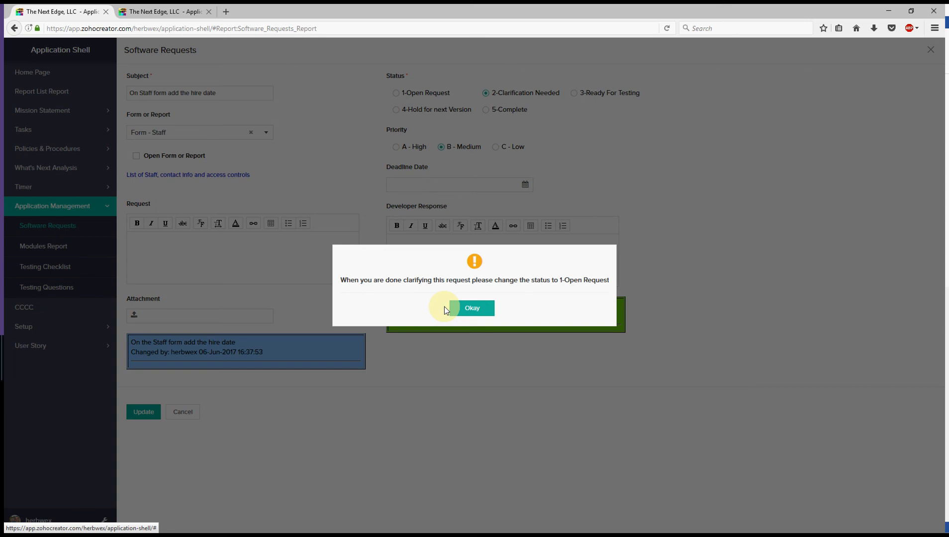
click(473, 309)
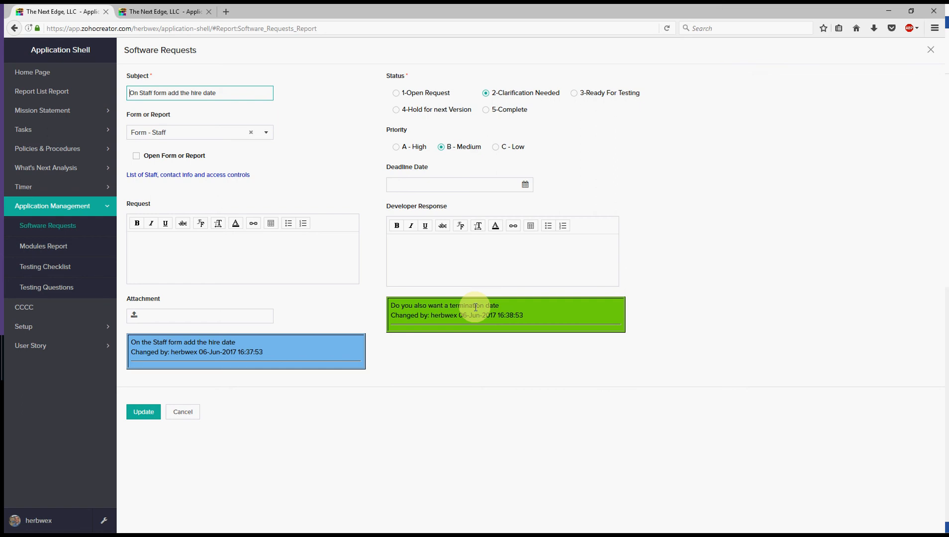
click(324, 260)
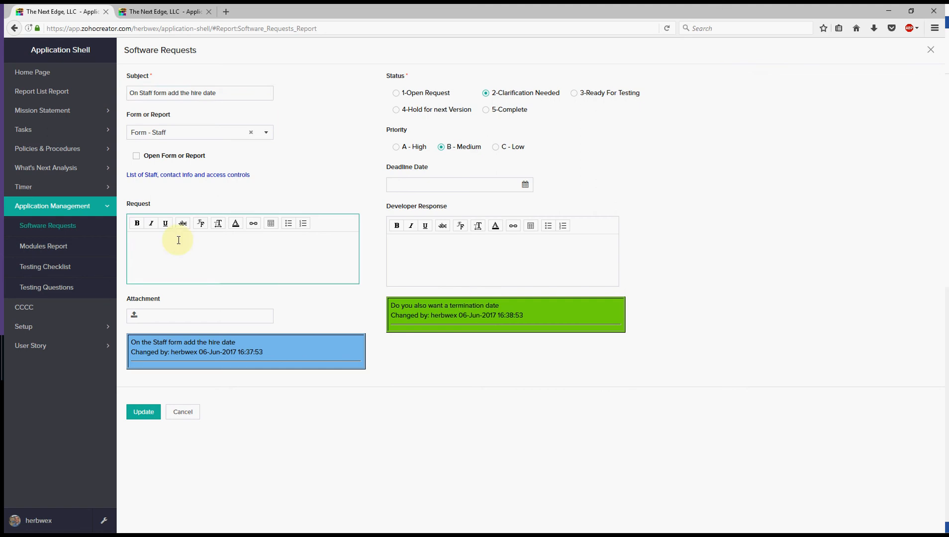
text(On Staff form add the hire date)
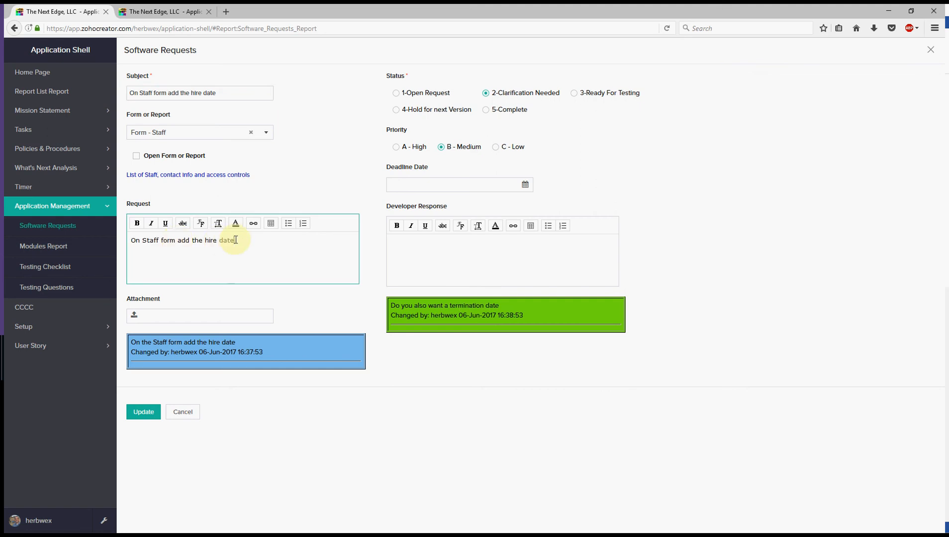
drag(235, 241, 128, 238)
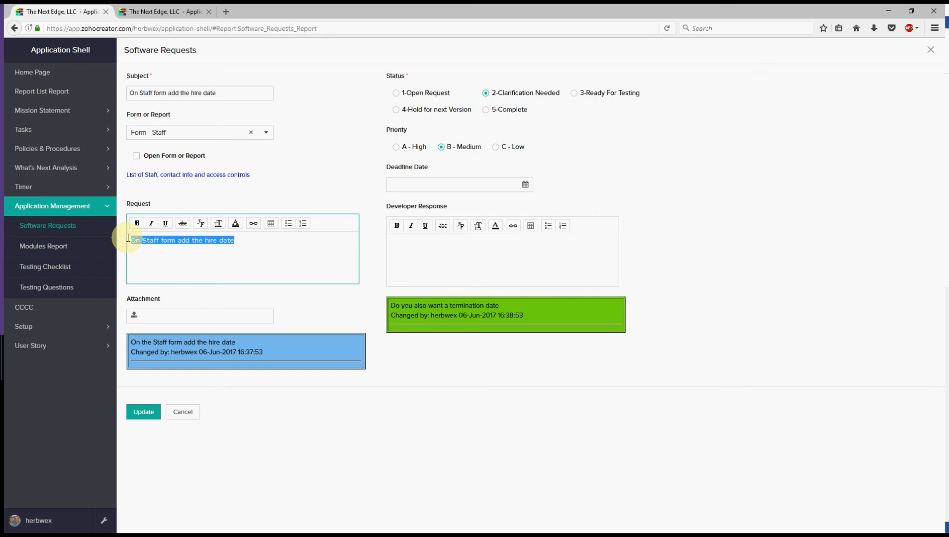
text(Y)
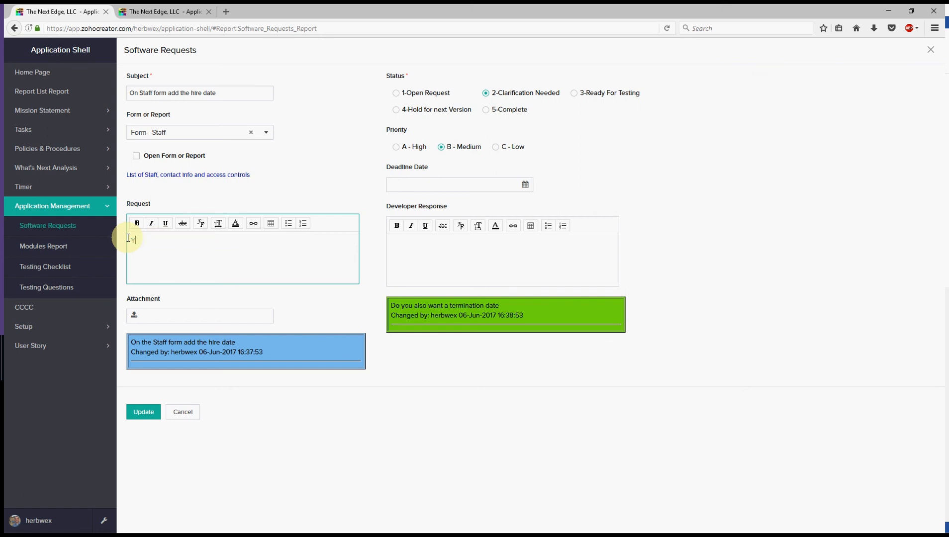
text(es add the termination date. When a date)
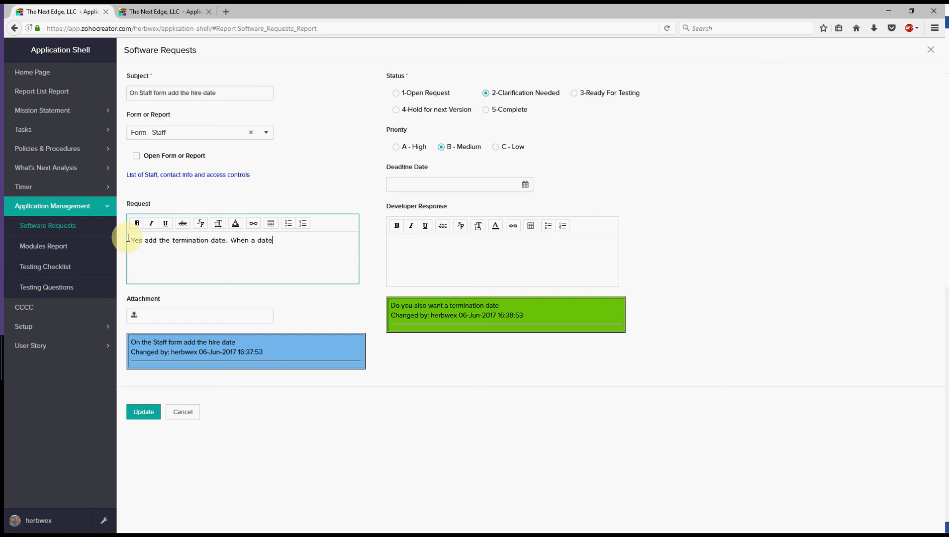
text( is entered change the Staff Status to Inactive.)
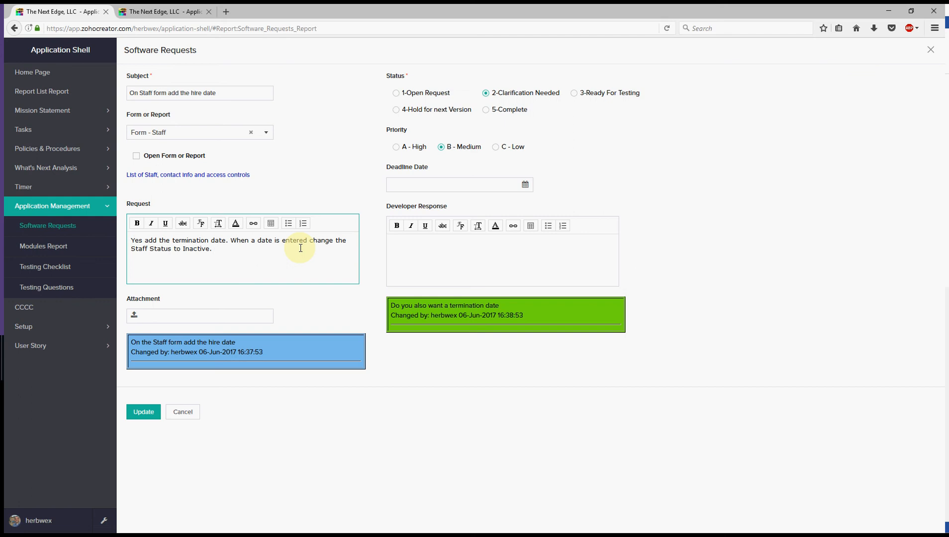
- Set the clarified request's status to "1-Open Request" and save the update
click(396, 94)
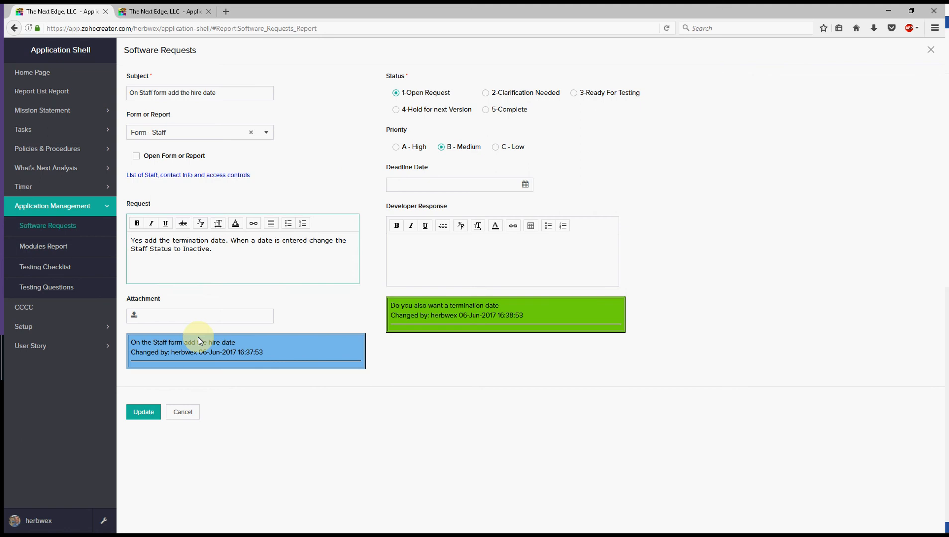
click(149, 411)
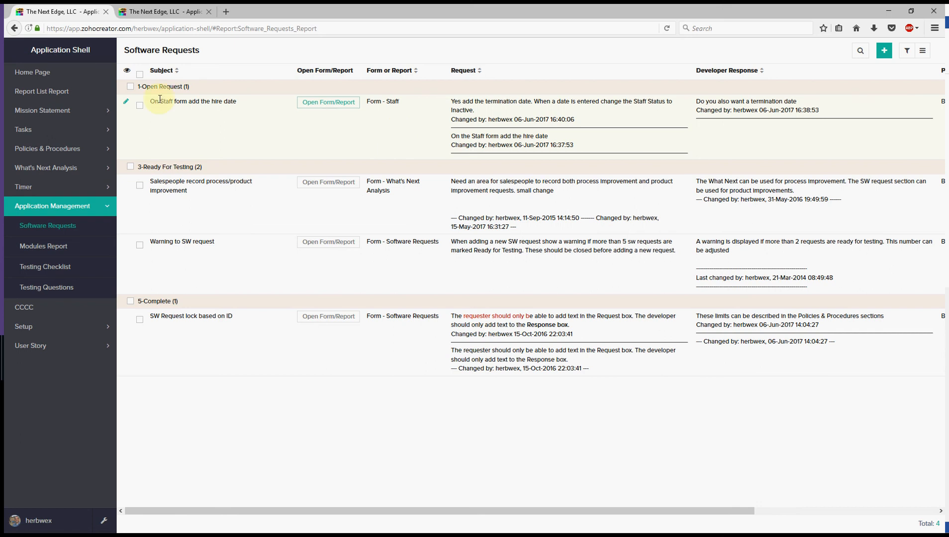
- Edit the hire date request again, set its status to "3-Ready For Testing" and save the update
click(127, 105)
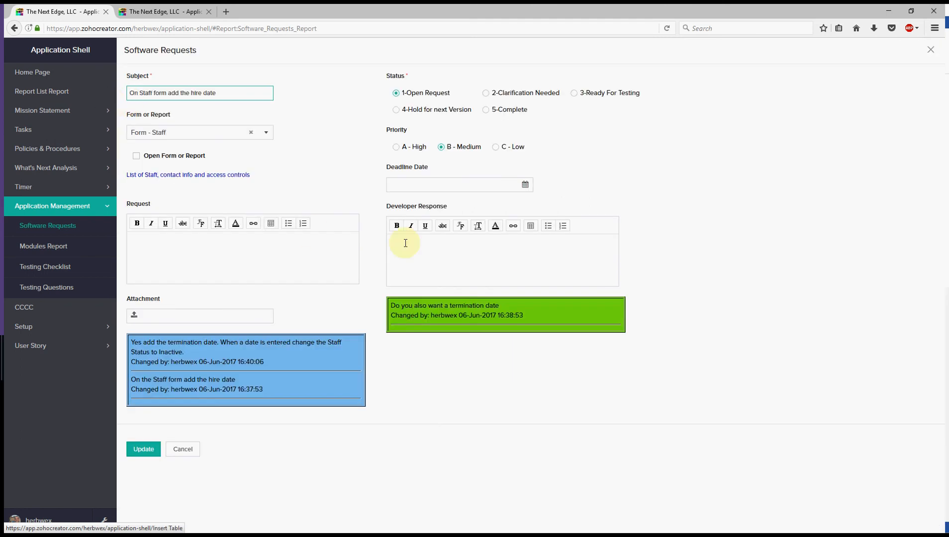
click(575, 94)
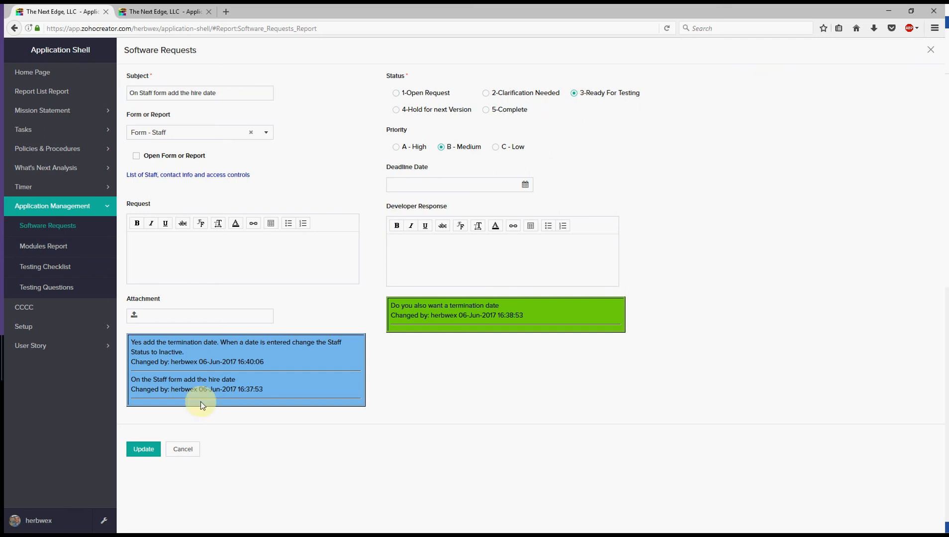
click(141, 449)
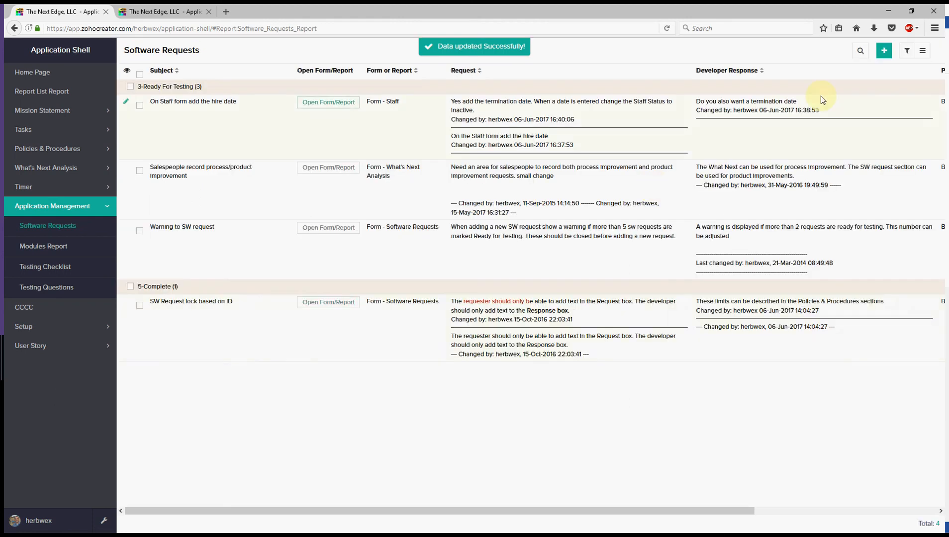
- Open a new software request to check the notice about unfinished testing tasks, and close the blank form without submitting
click(886, 51)
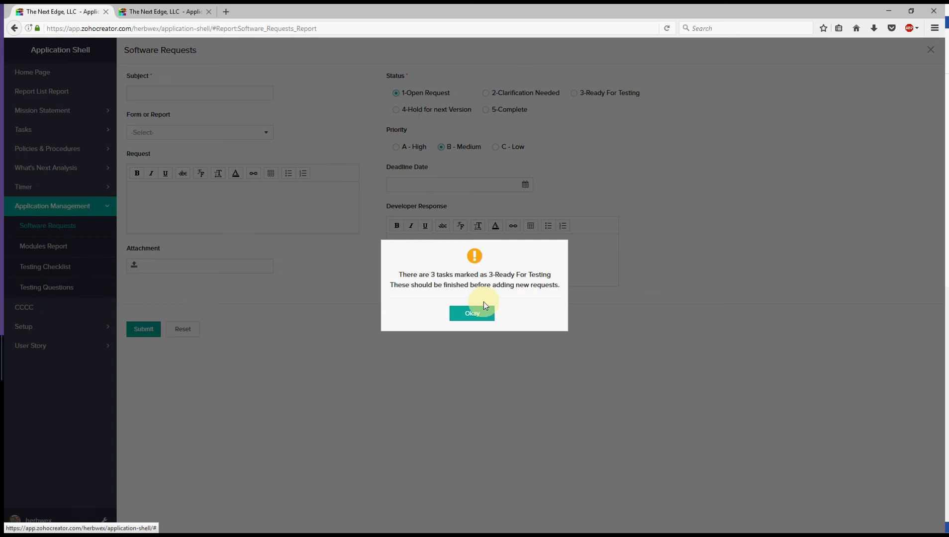
click(467, 313)
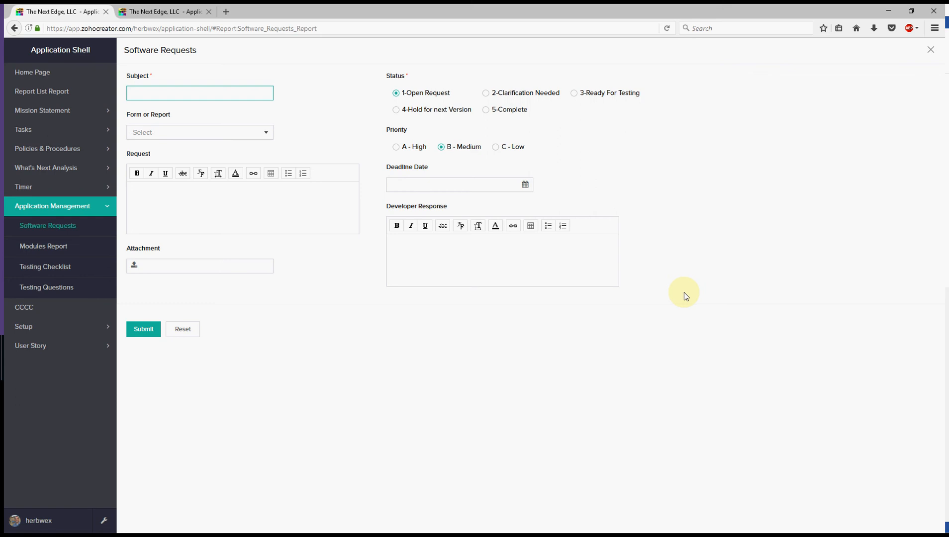
click(930, 51)
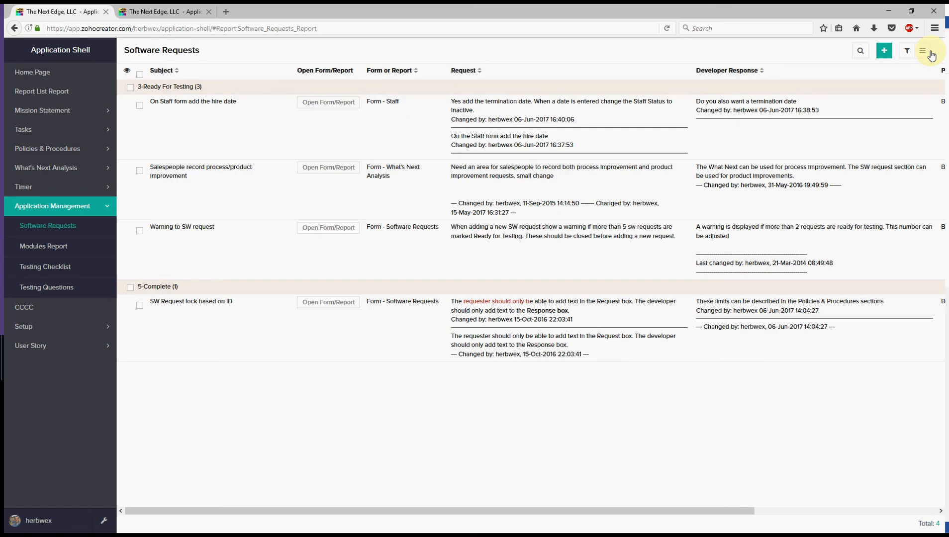